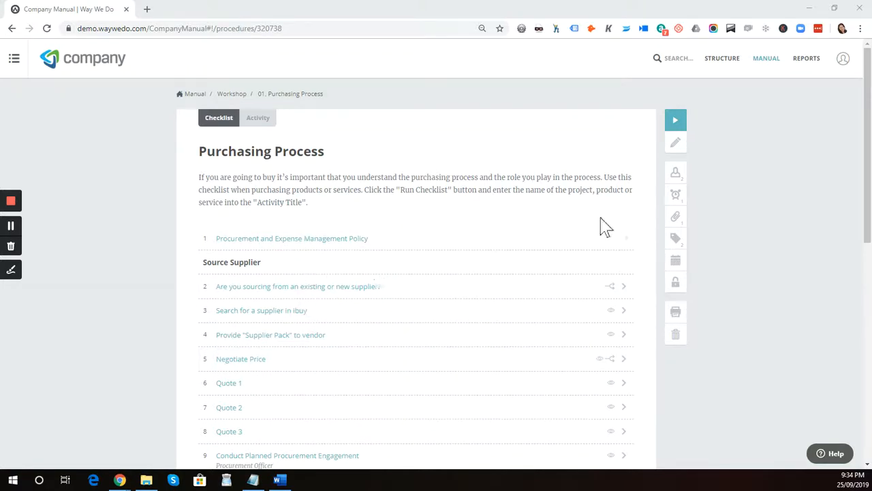
- Run the Purchasing Process checklist with the title "Trade Stand" and mark its Procurement and Expense Management Policy task complete
click(623, 244)
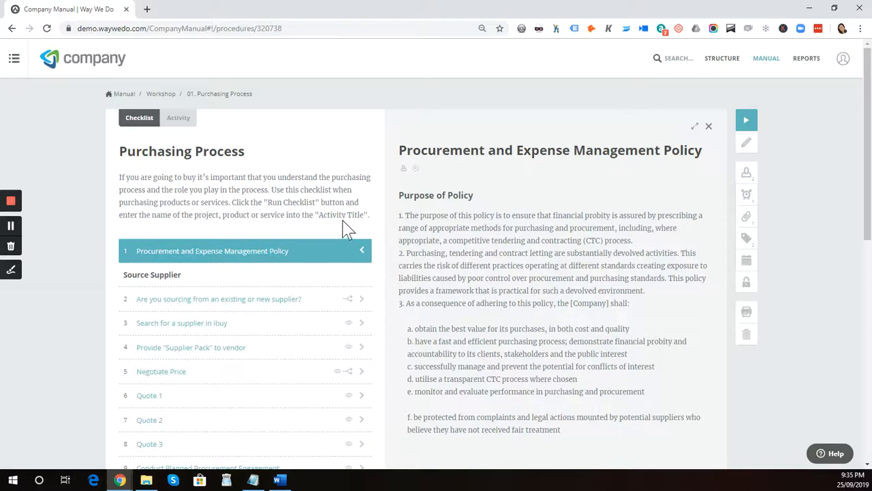
click(748, 121)
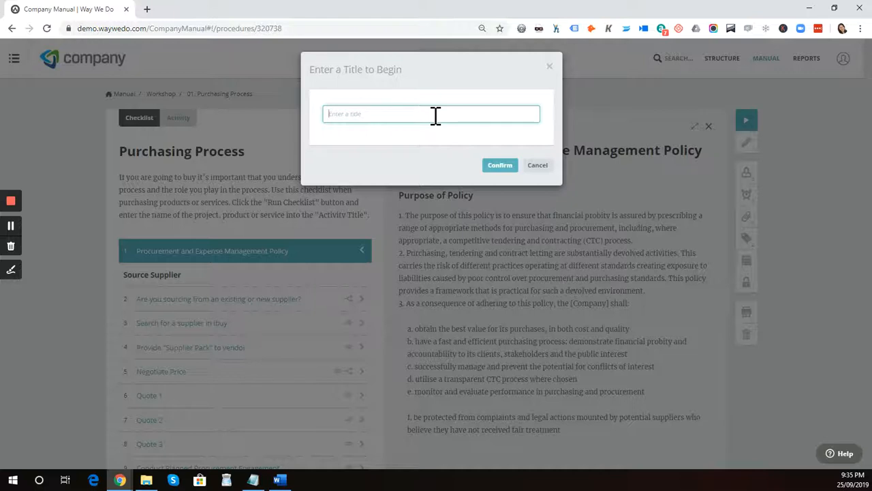
text(Trade Stand)
click(504, 167)
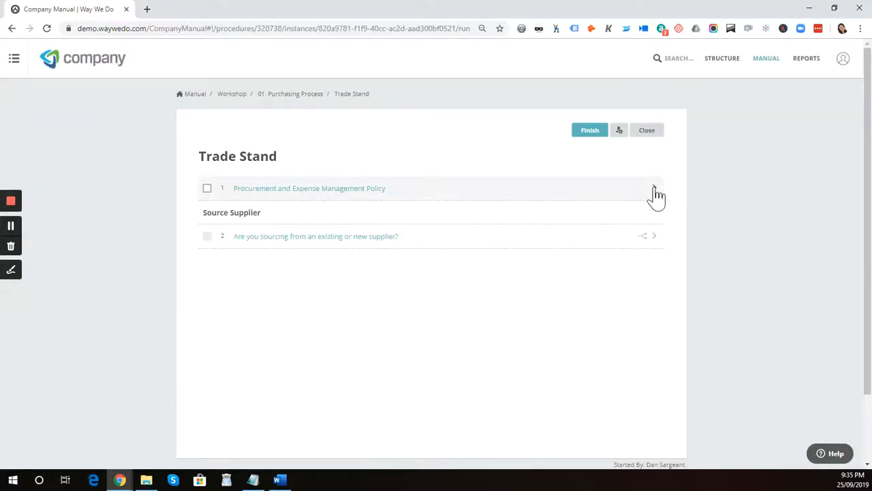
click(654, 190)
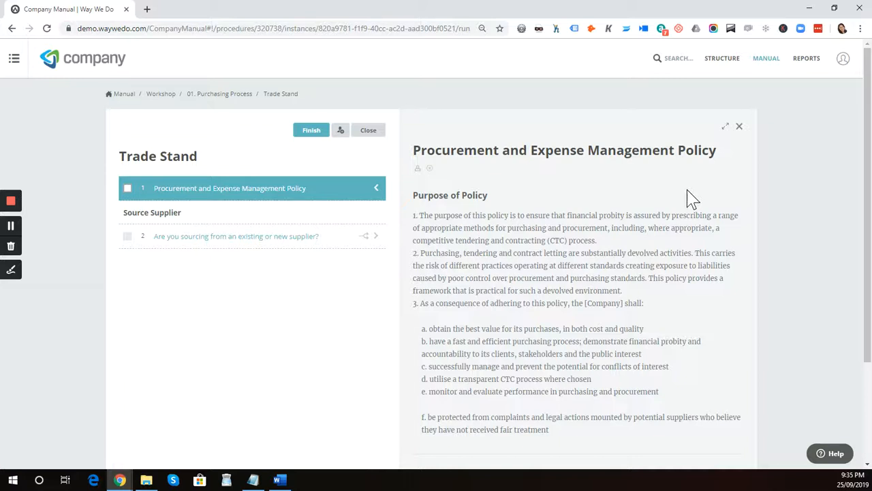
click(127, 190)
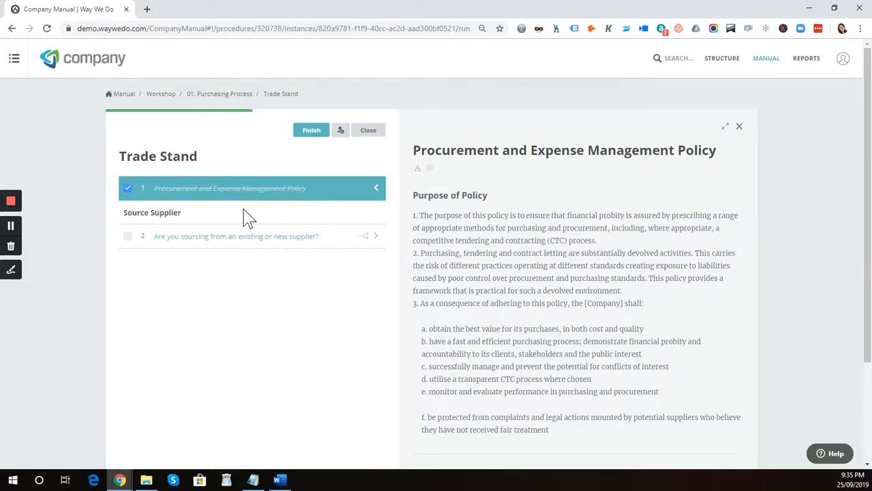
- Expand the checklist to full screen, answer the supplier sourcing question with New, and mark Provide "Supplier Pack" to vendor complete
click(374, 240)
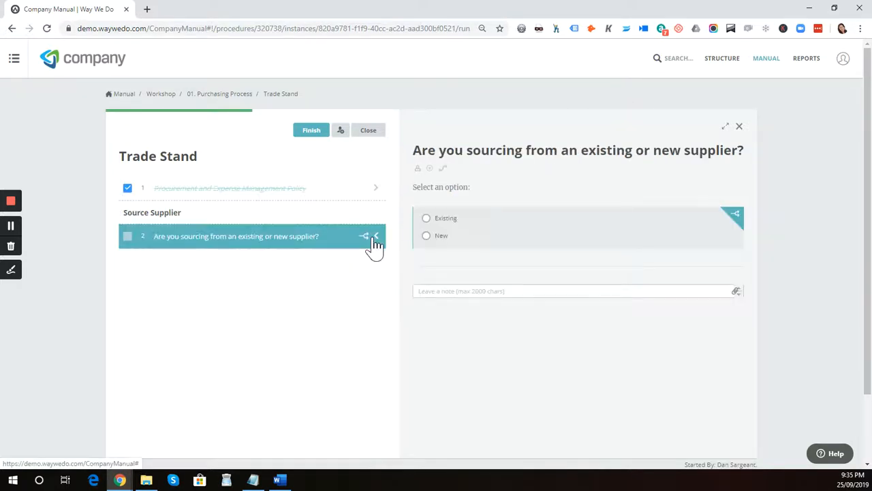
click(726, 127)
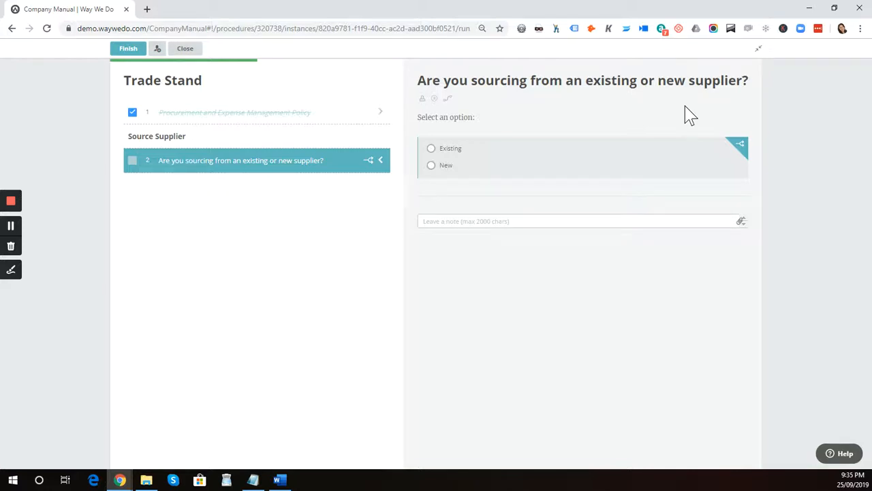
click(431, 165)
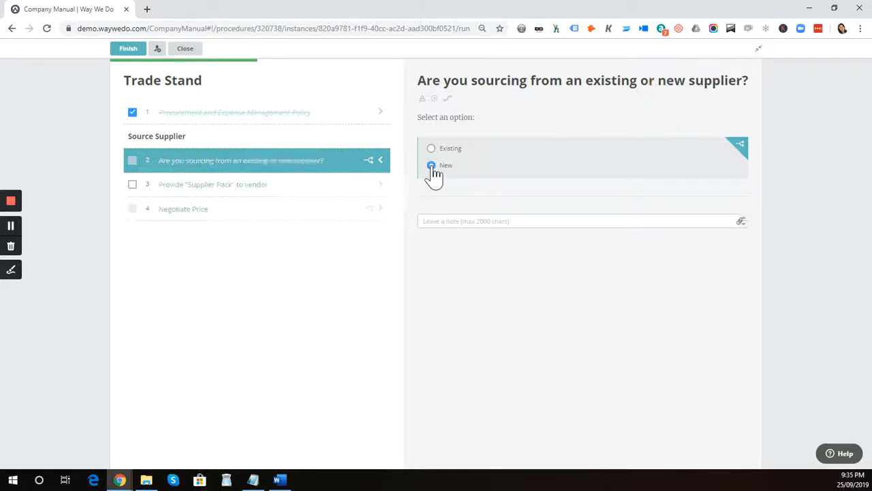
click(336, 189)
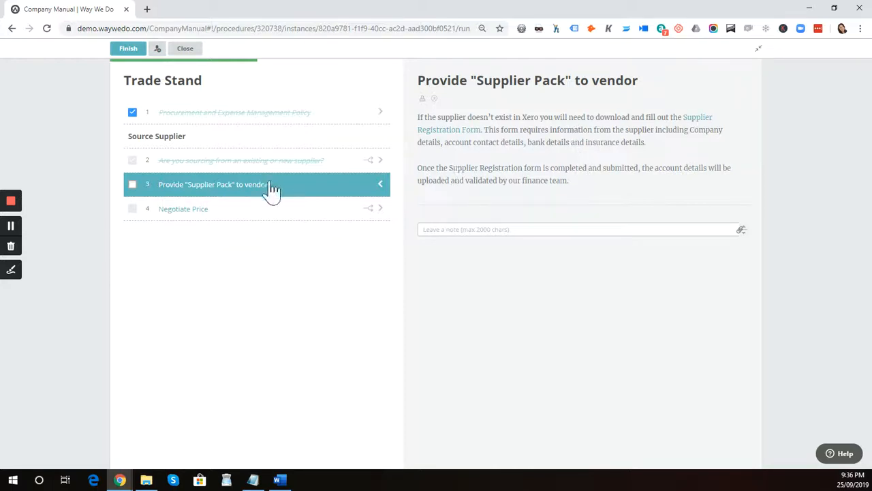
click(132, 184)
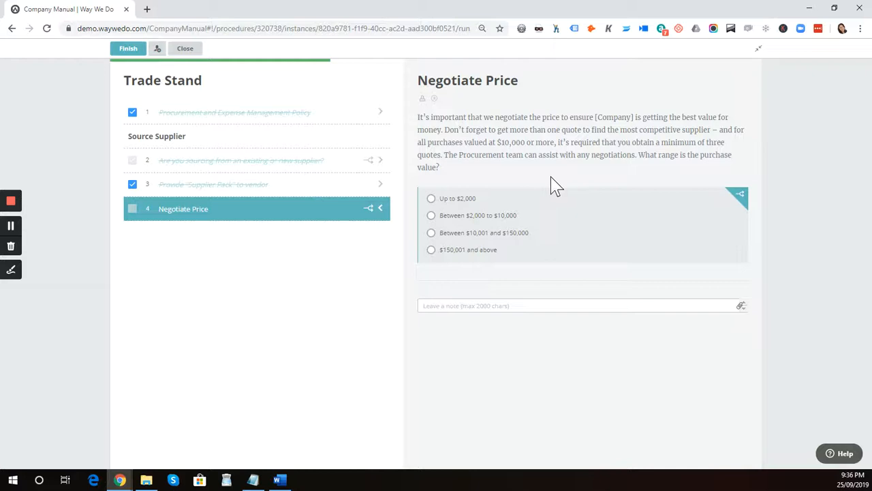
- Try each purchase value range for the Negotiate Price task, settling on Between $2,000 to $10,000
click(452, 203)
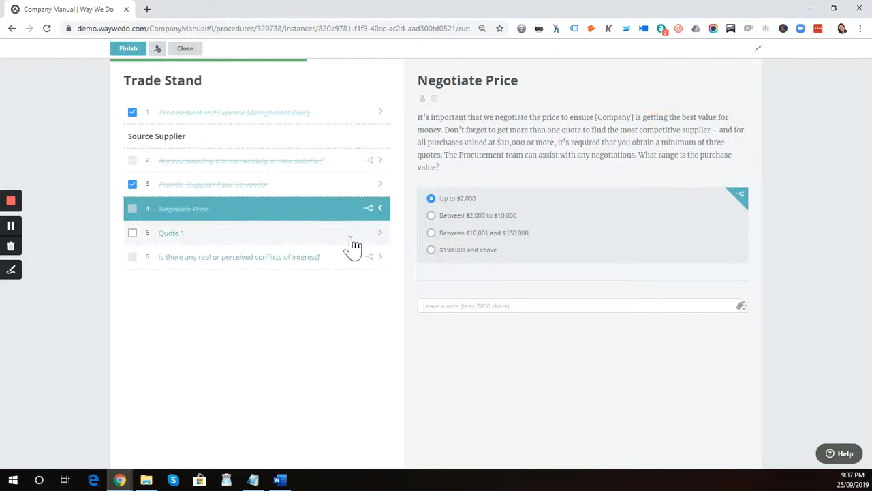
click(456, 218)
click(452, 234)
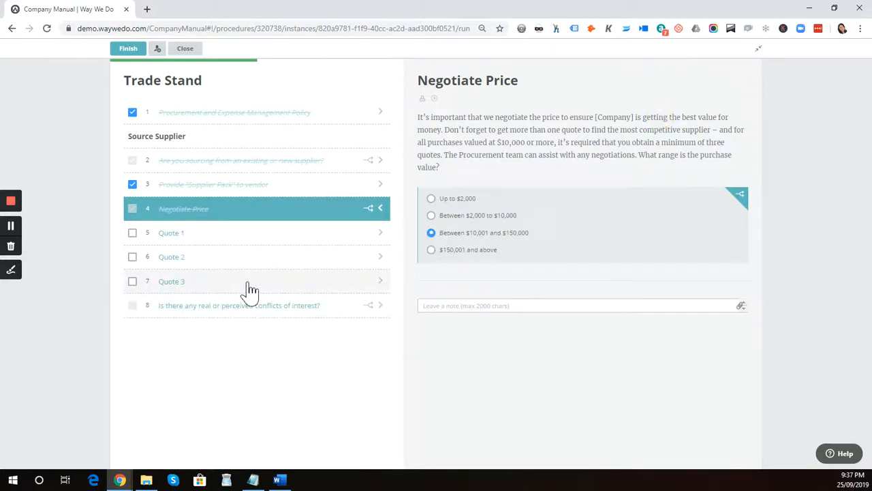
click(454, 251)
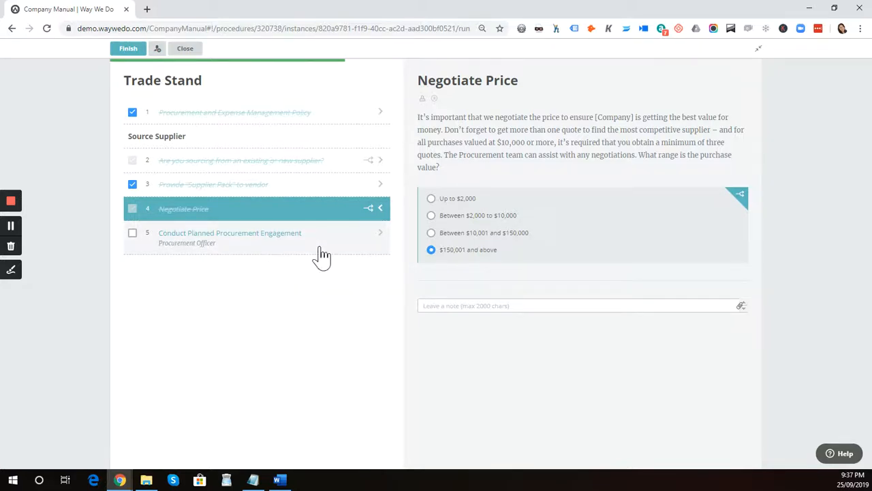
click(456, 218)
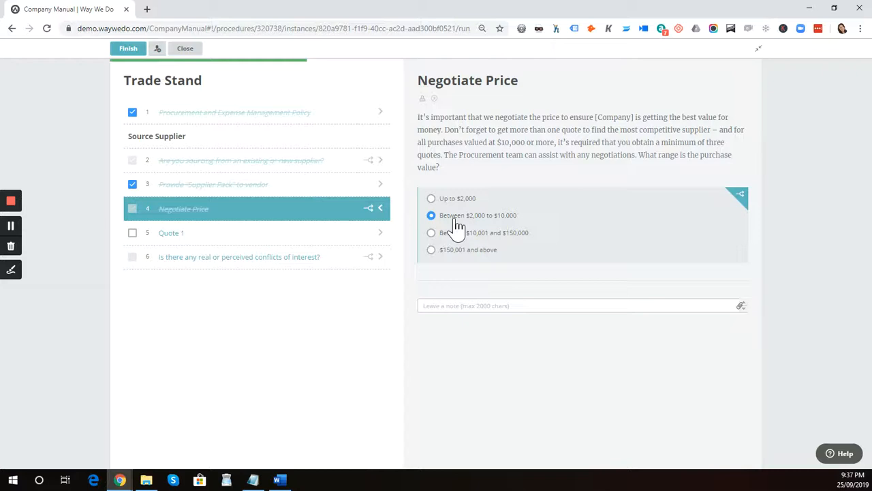
- Add the Quote 1 note "Jenny's Design Services", "$8,000", "For marketing conference coming up." on separate lines and mark the task complete
click(327, 235)
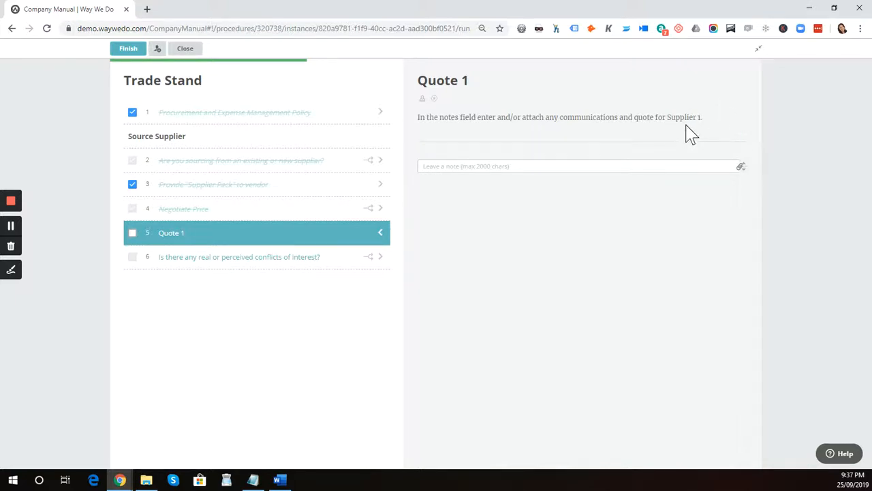
click(483, 168)
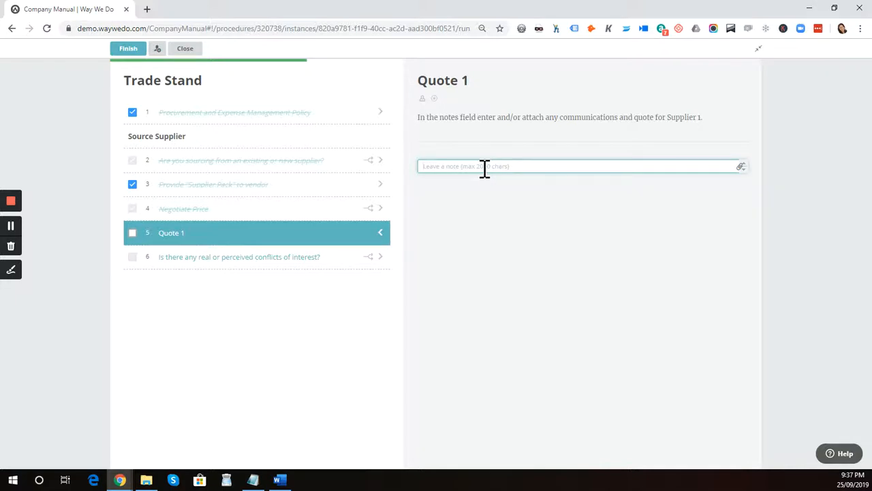
text(Jenny's Design Services)
key(Return)
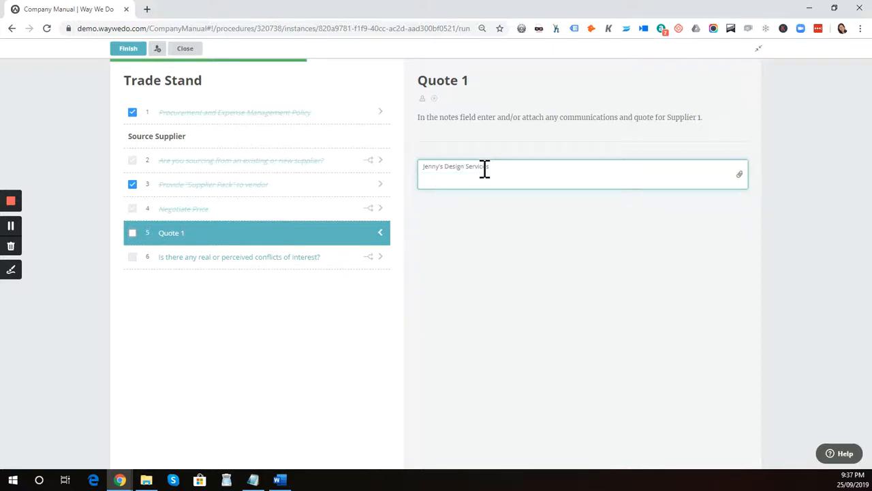
text($8,000)
key(Return)
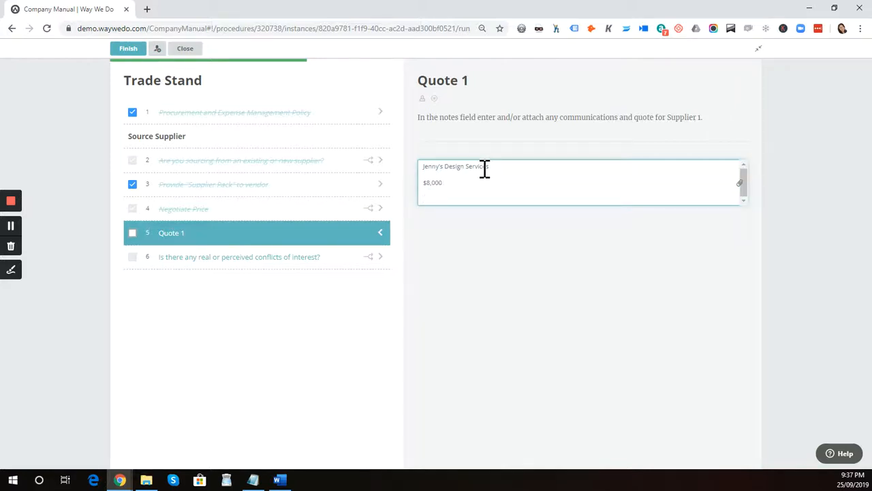
text(For marketing conference coming up.)
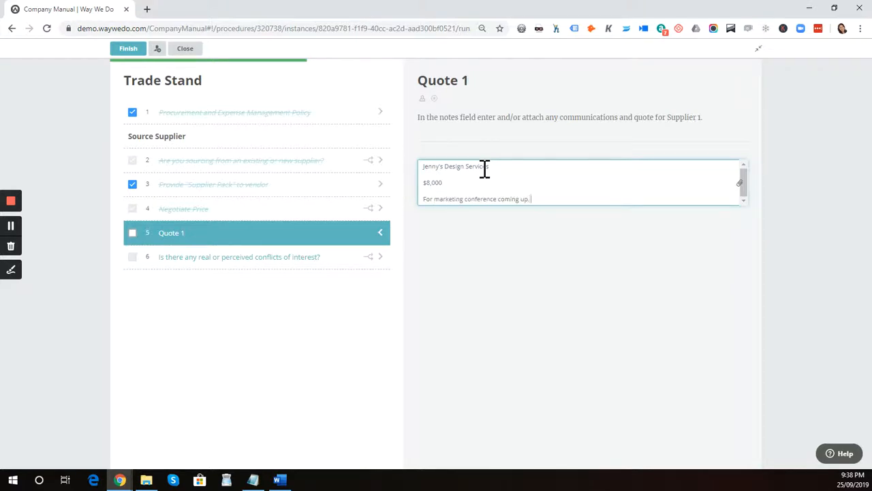
key(Return)
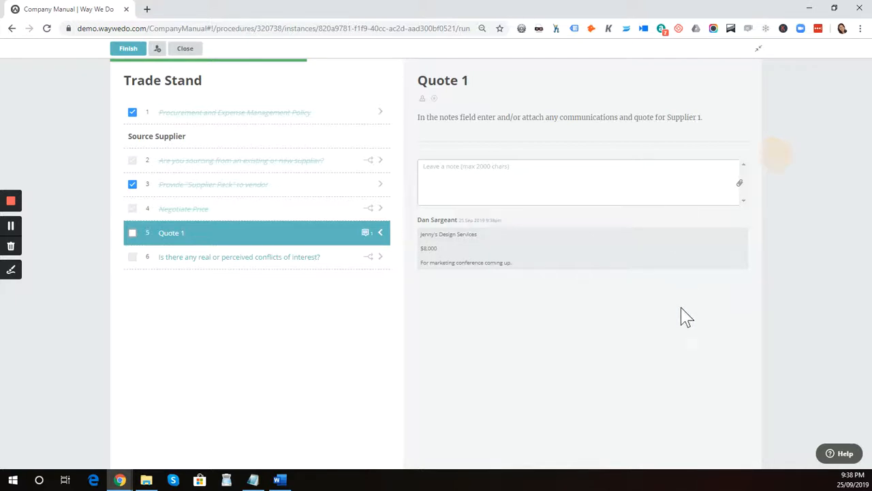
key(ctrl+0)
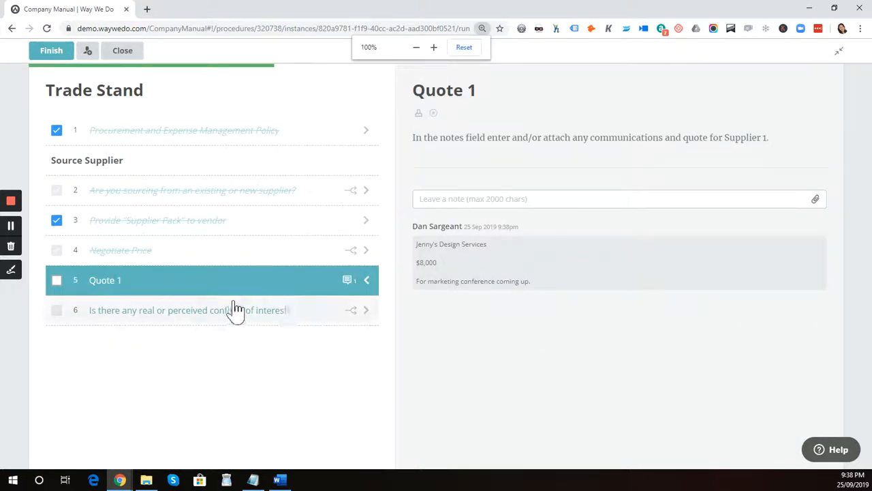
click(55, 280)
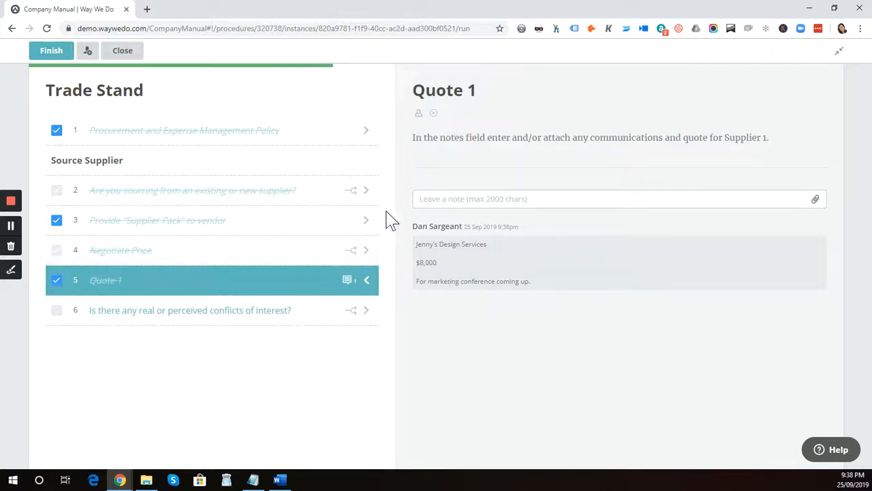
- Answer Yes to the conflicts of interest question and mark the Conflict of Interest/Personal Benefit Declaration Form task complete
click(277, 318)
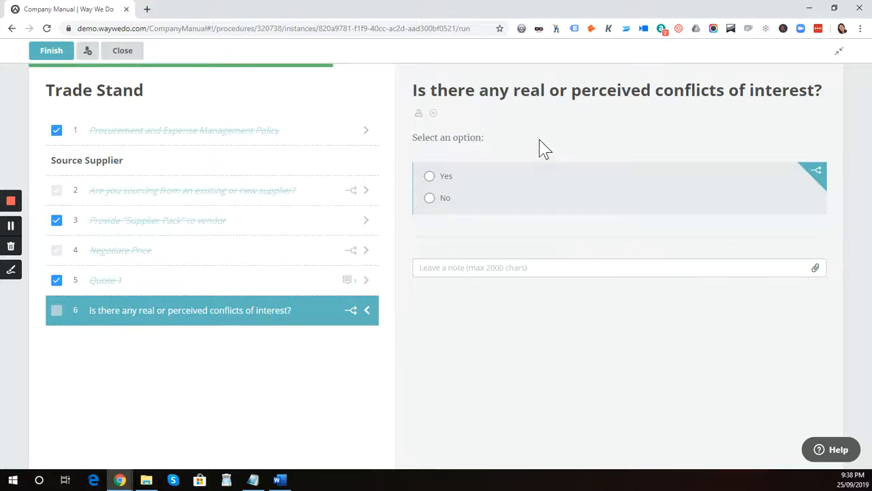
click(430, 177)
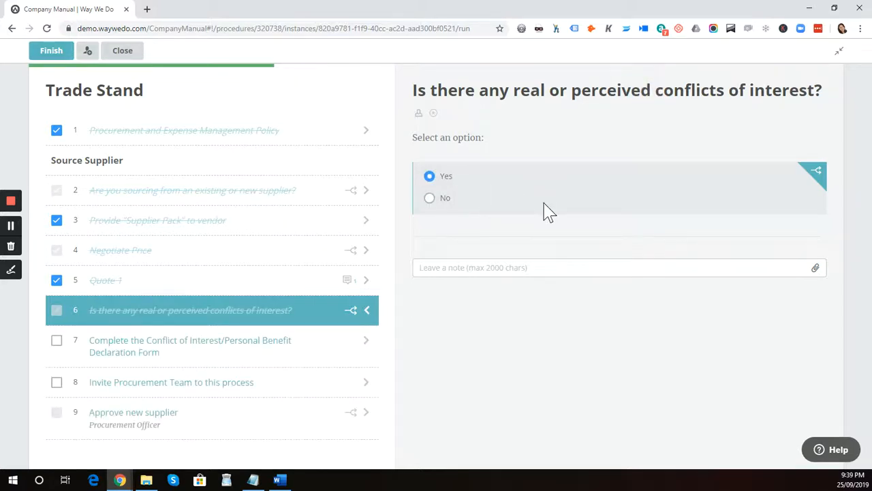
click(265, 351)
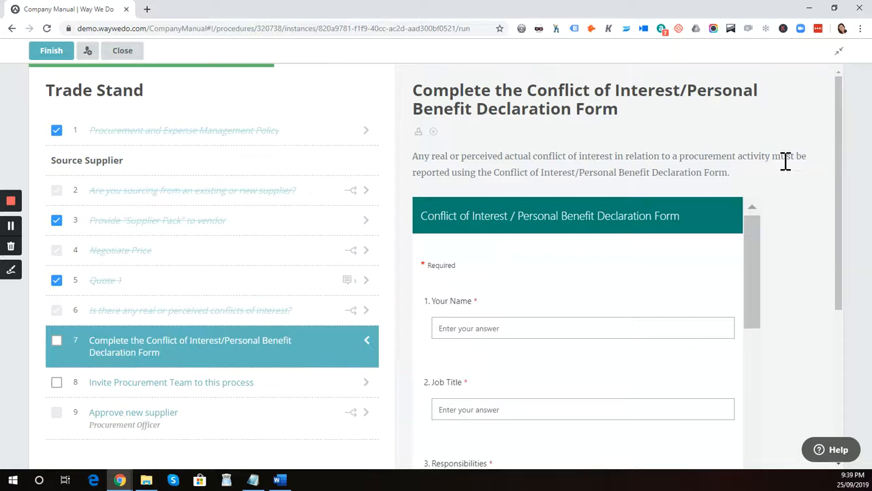
drag(753, 249, 751, 220)
click(55, 340)
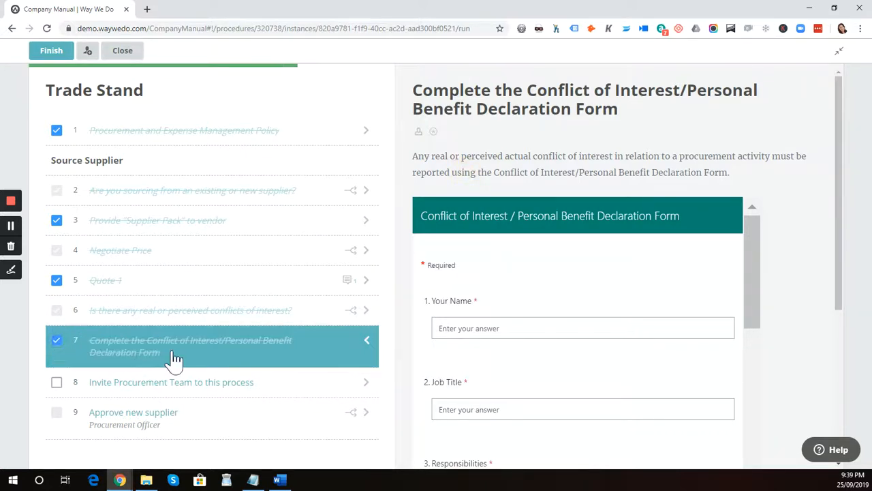
- Invite the Procurement Officer role as a collaborator, including roles in the search, and mark the Invite Procurement Team task complete
click(236, 388)
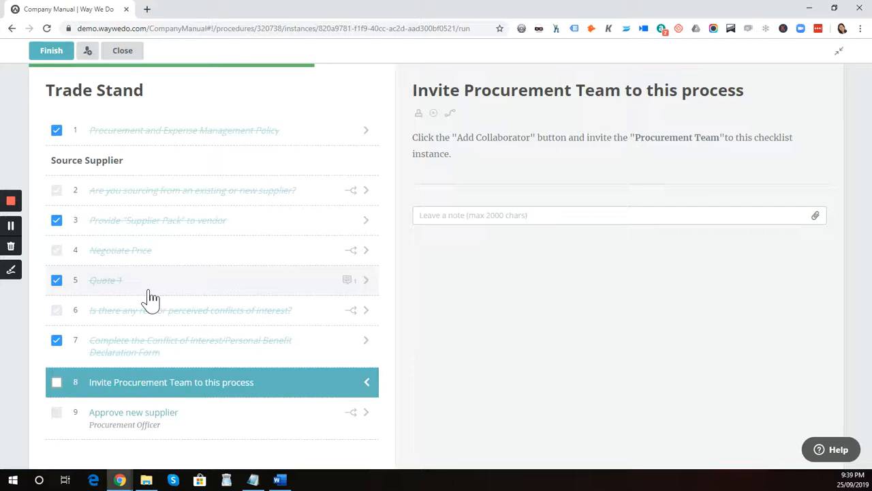
click(88, 54)
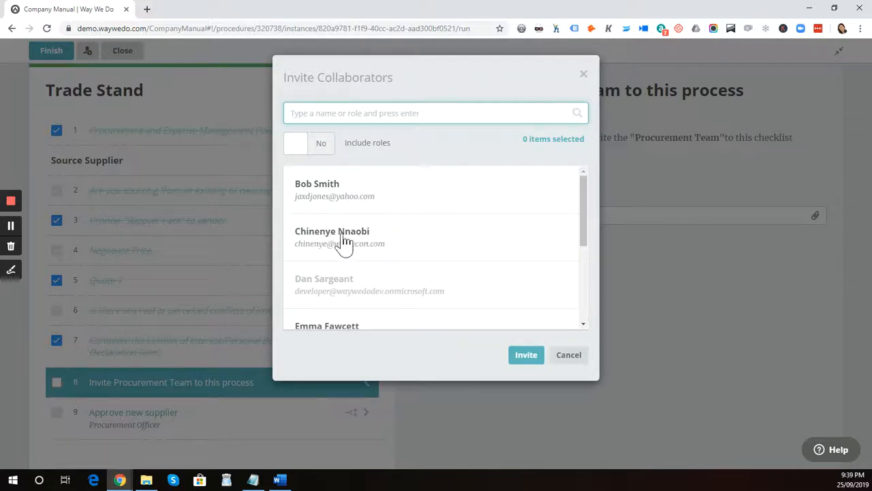
click(297, 145)
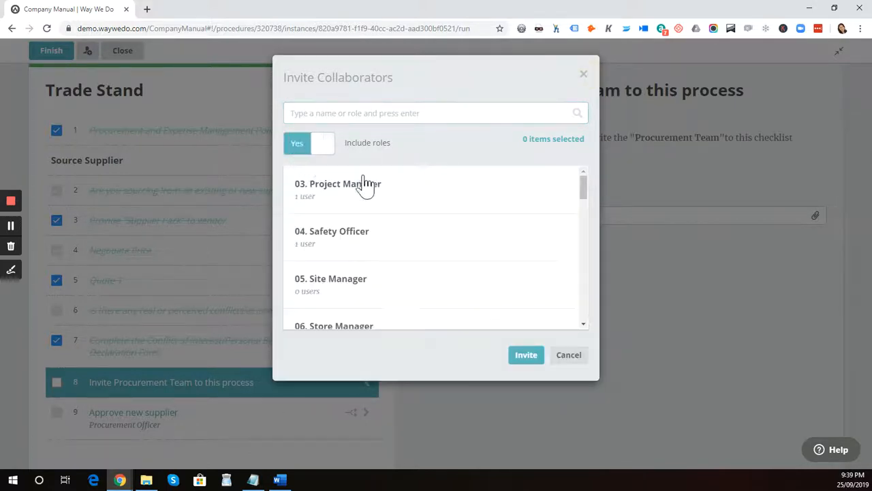
click(397, 113)
text(proc)
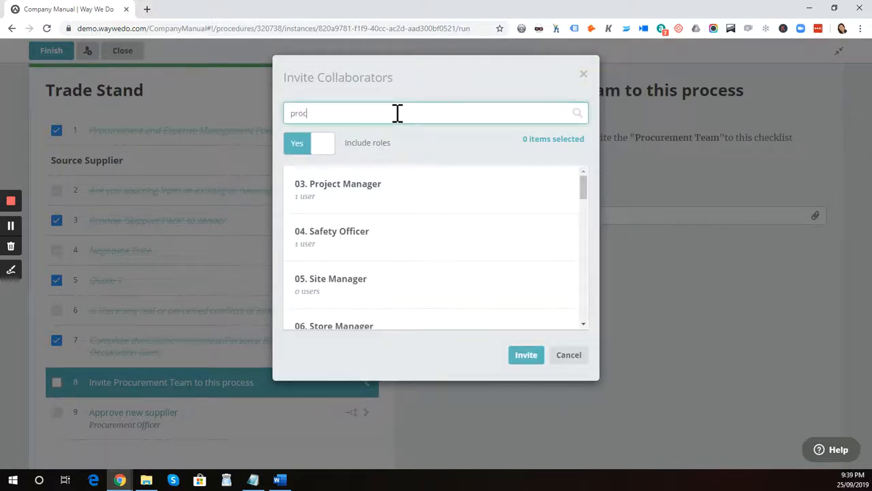
text(urement)
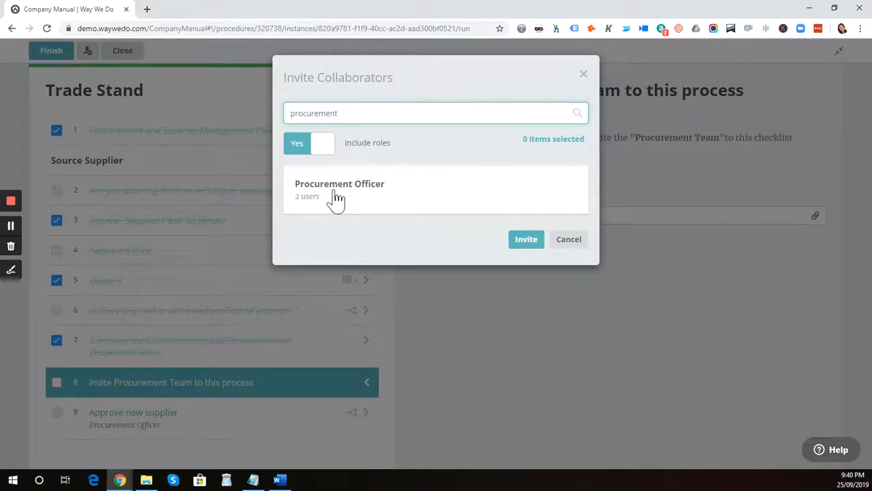
click(362, 197)
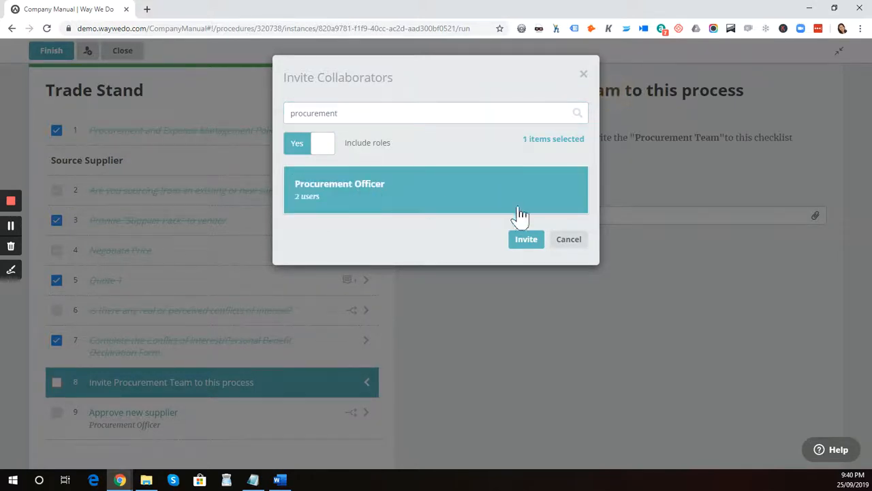
click(523, 239)
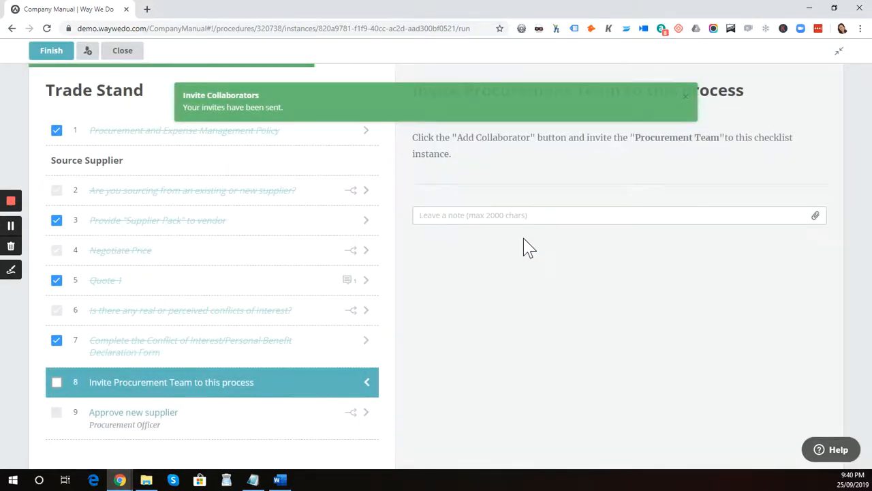
click(56, 381)
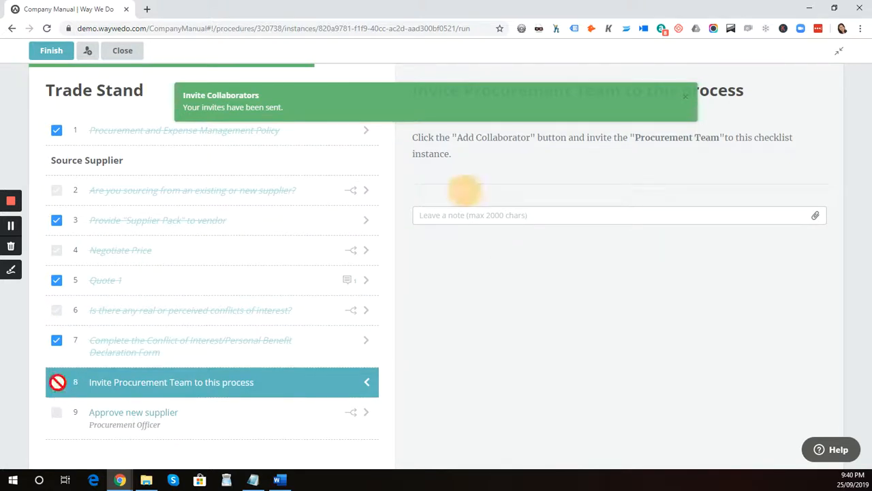
- Answer Yes to the Approve new supplier task assigned to the Procurement Officer, dismissing the sent-invites notification
click(192, 422)
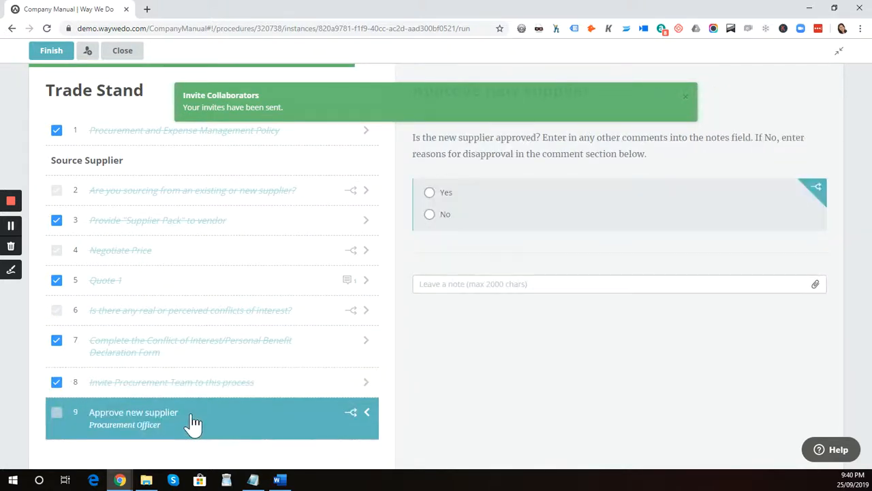
click(683, 100)
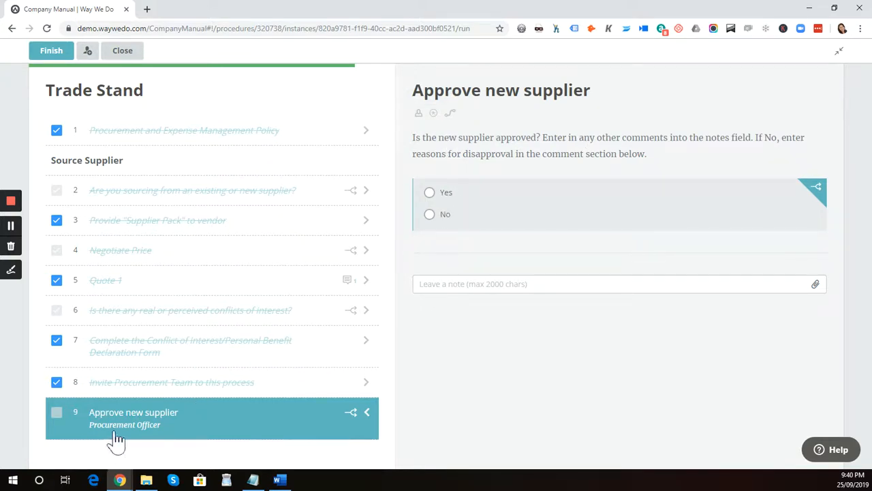
mouse_move(252, 216)
click(429, 194)
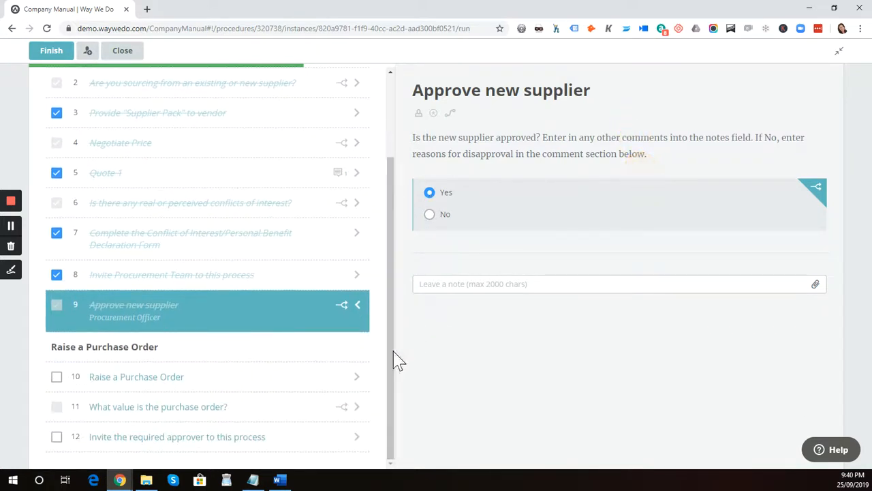
- Mark the Raise a Purchase Order task complete and set the purchase order value to Between $2,000 to $10,000
click(247, 391)
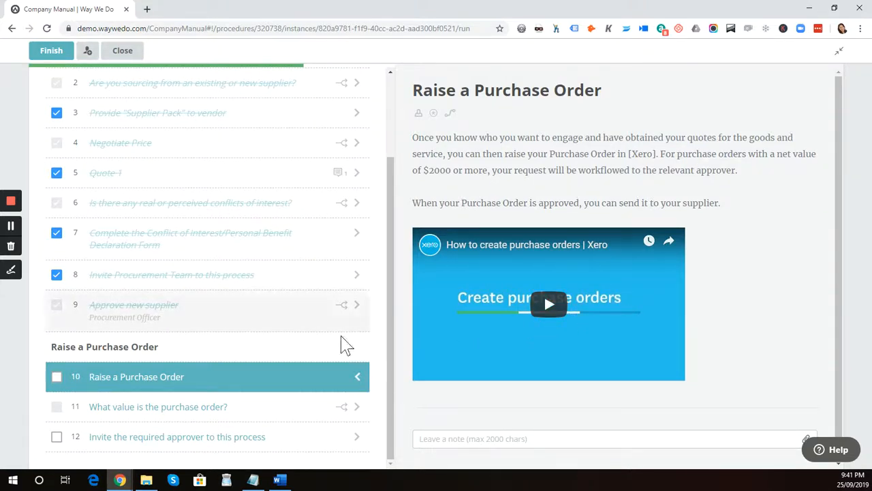
click(57, 379)
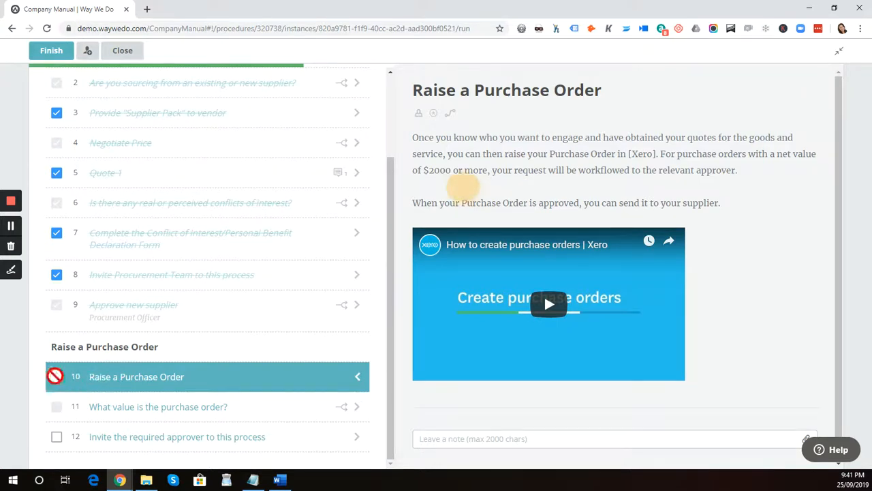
click(148, 413)
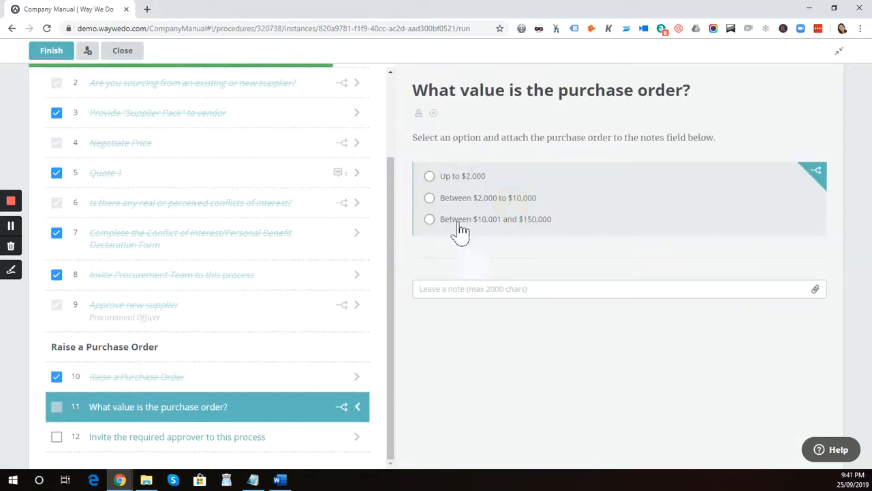
click(430, 201)
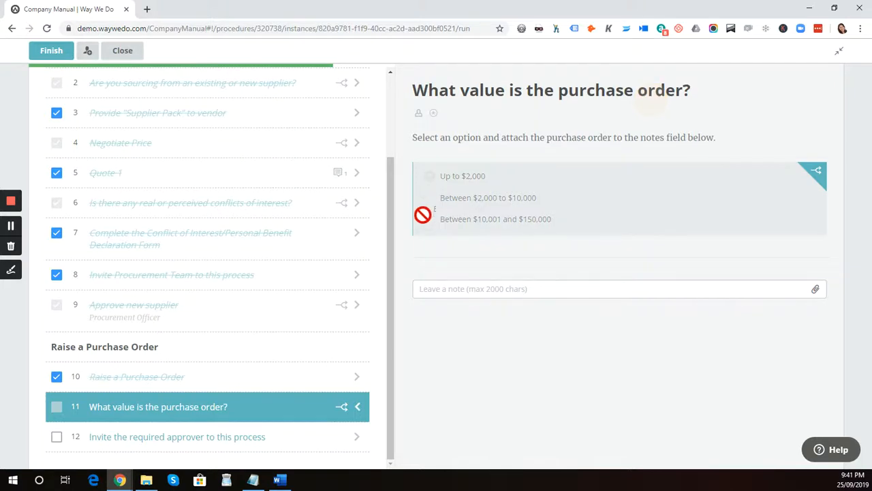
- Invite the second listed person as the approving collaborator and mark the Invite the required approver to this process task complete
drag(391, 243, 394, 294)
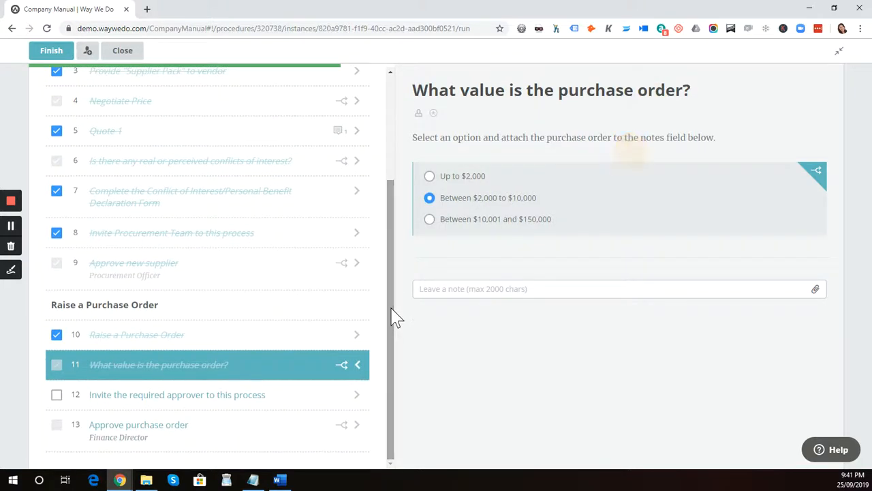
click(265, 404)
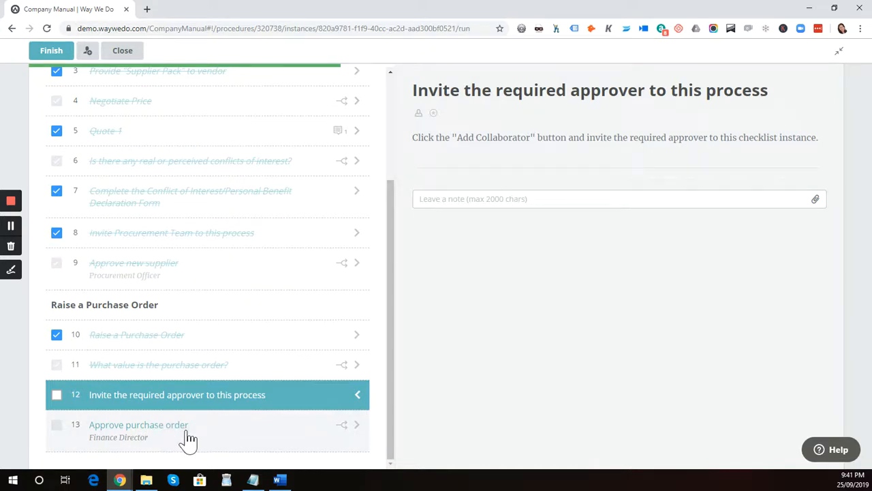
click(88, 51)
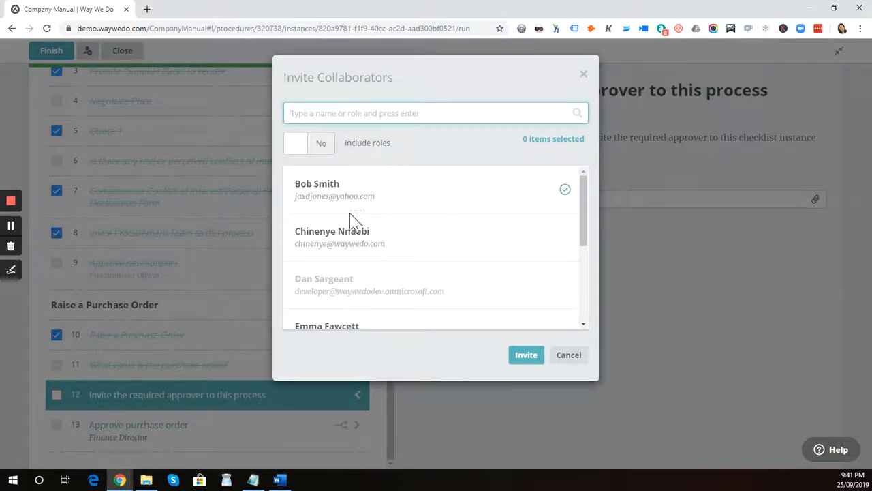
click(351, 249)
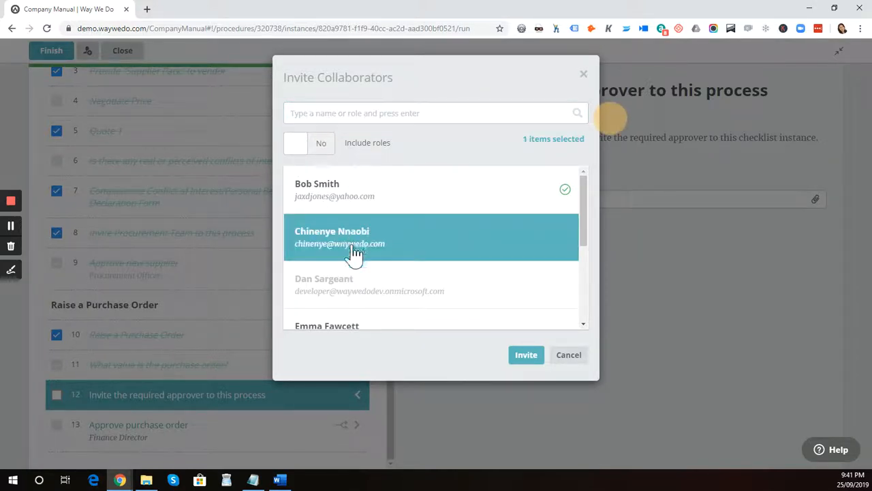
click(523, 356)
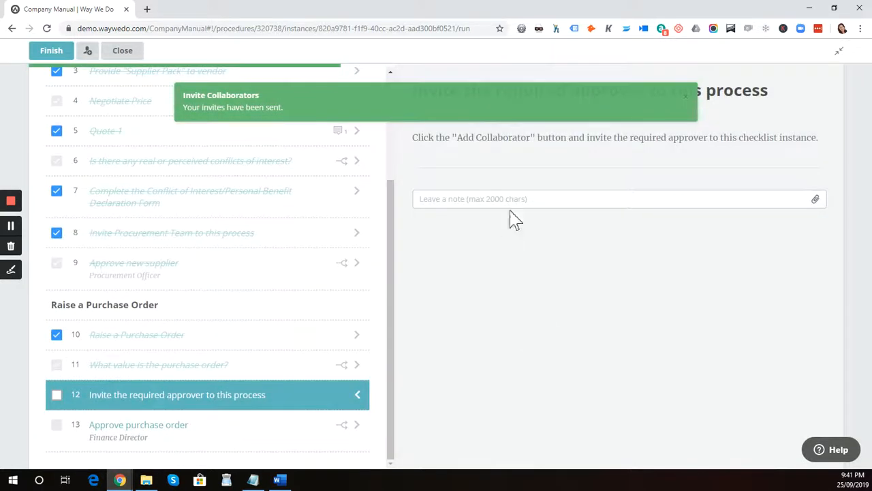
click(684, 96)
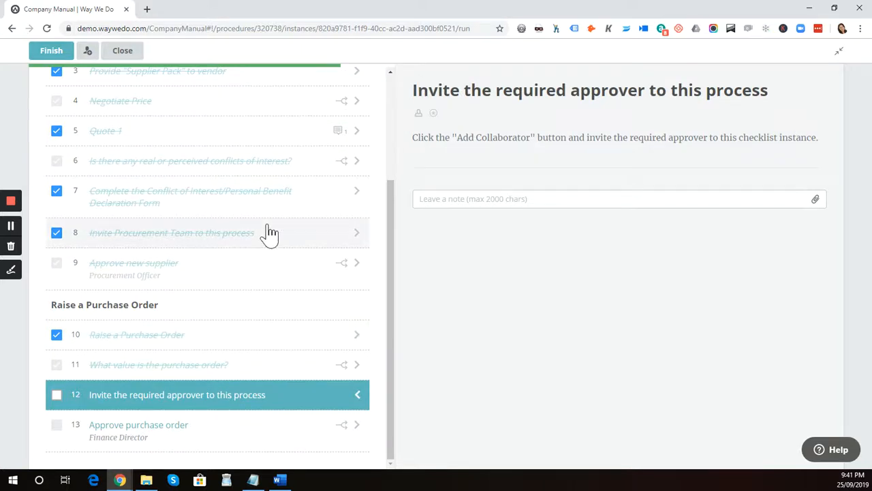
click(57, 397)
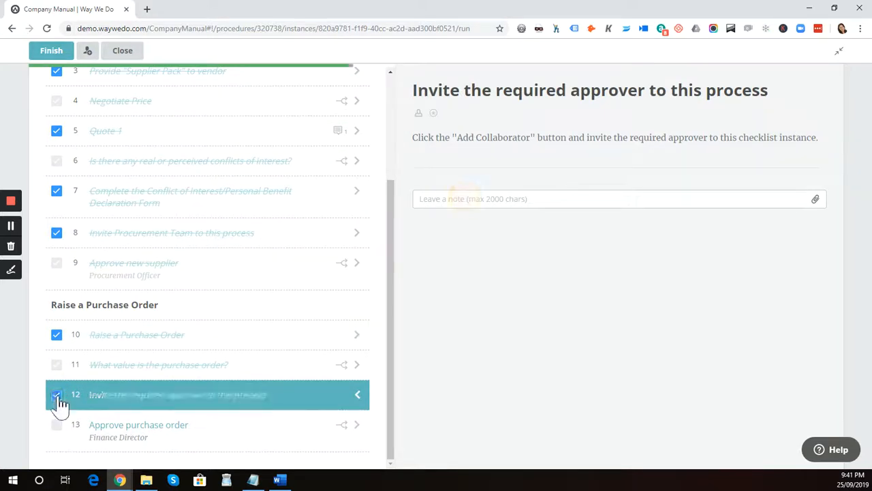
- Answer Yes to the Approve purchase order task and mark the Send purchase order task complete
click(137, 435)
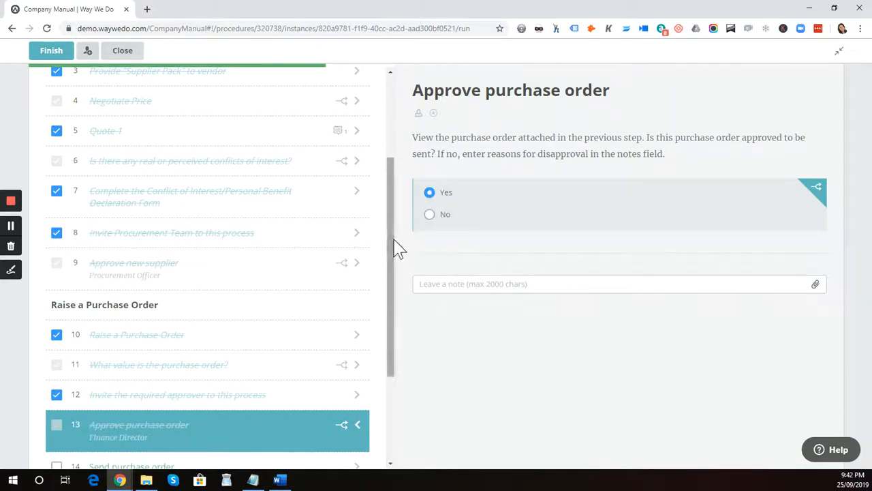
drag(391, 263, 399, 356)
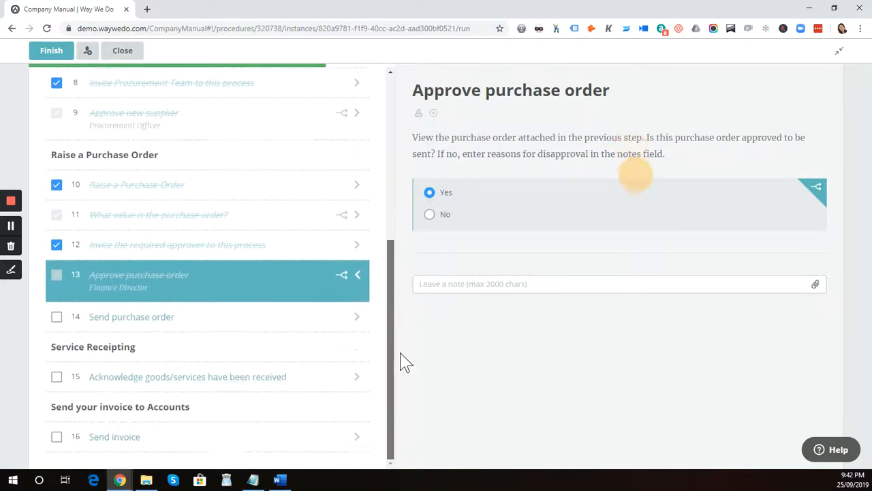
click(272, 332)
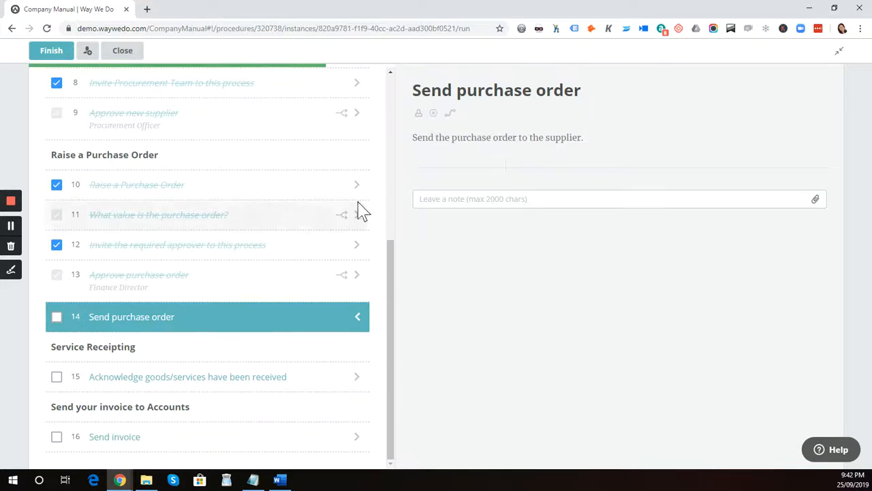
click(55, 319)
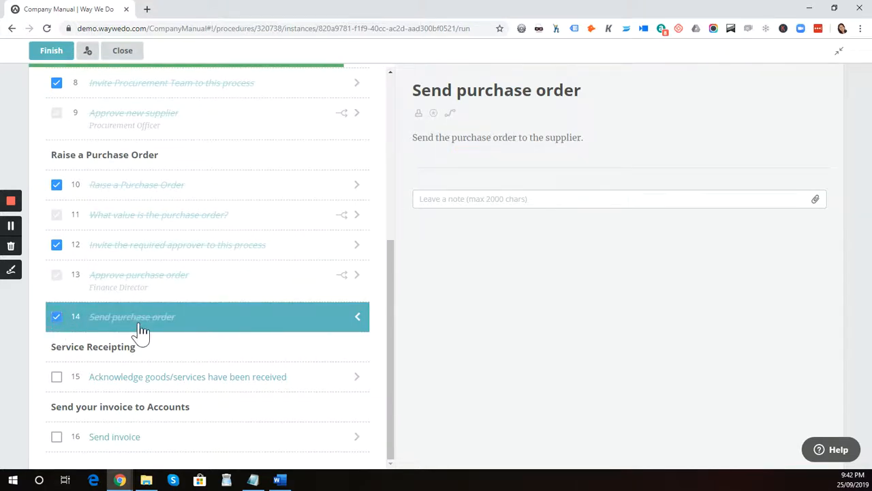
- Mark the Acknowledge goods/services have been received task complete without adding a note
click(261, 383)
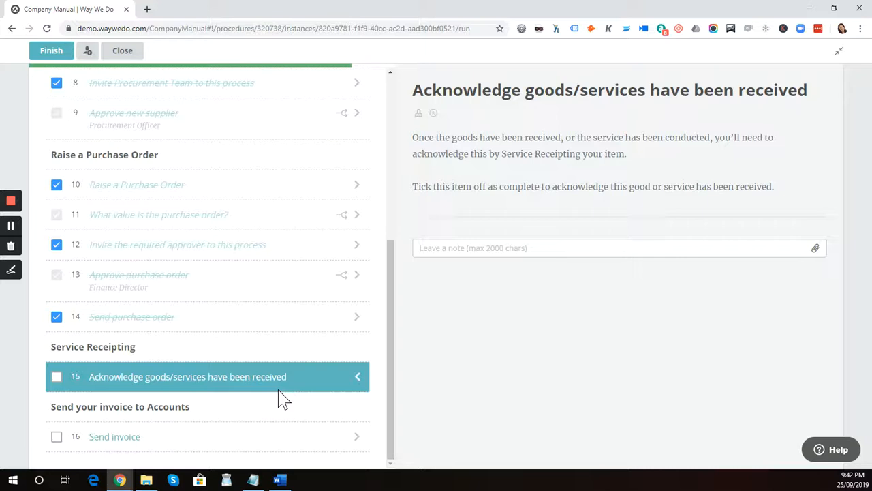
click(455, 249)
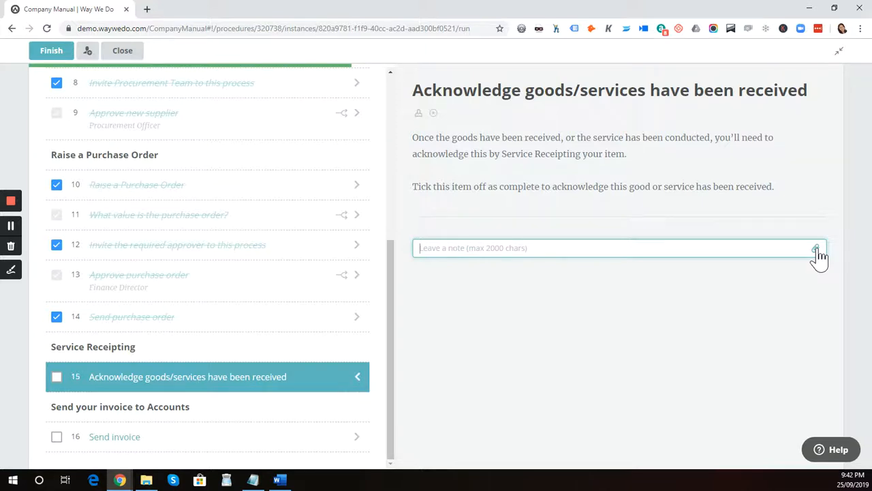
click(58, 378)
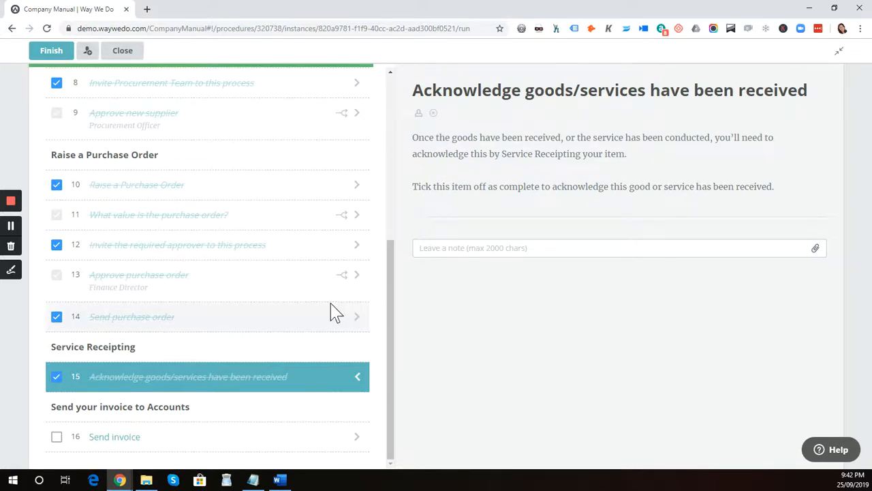
- Mark the Send invoice task complete and review the Trade Stand checklist from its beginning
click(204, 444)
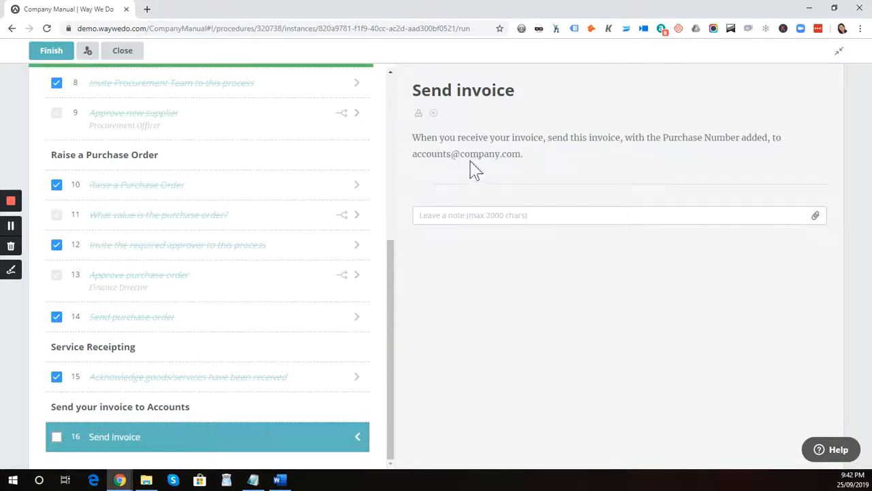
click(56, 436)
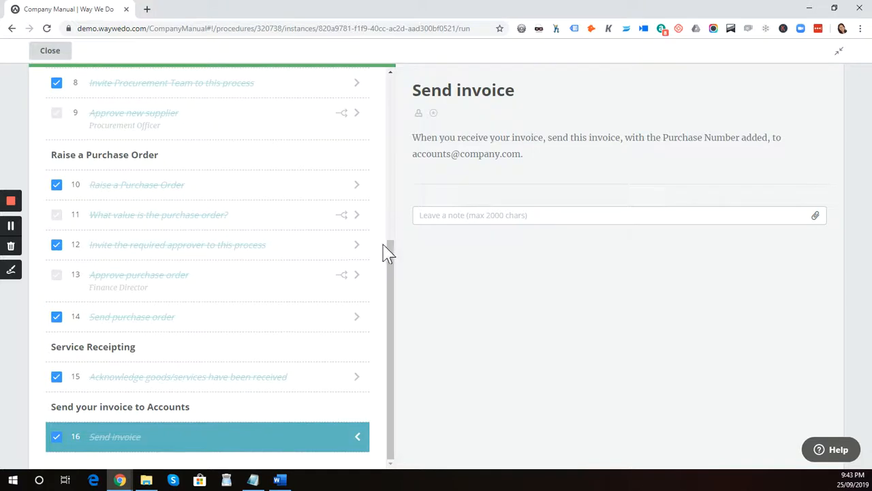
drag(393, 259, 388, 97)
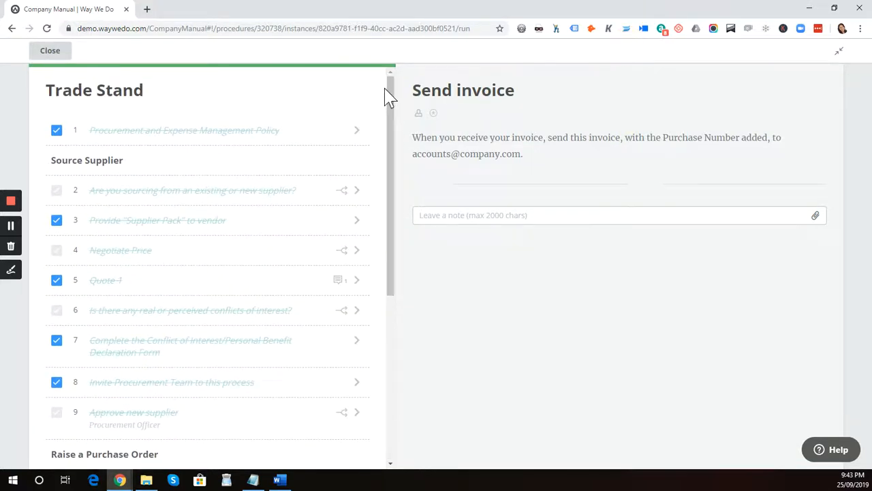